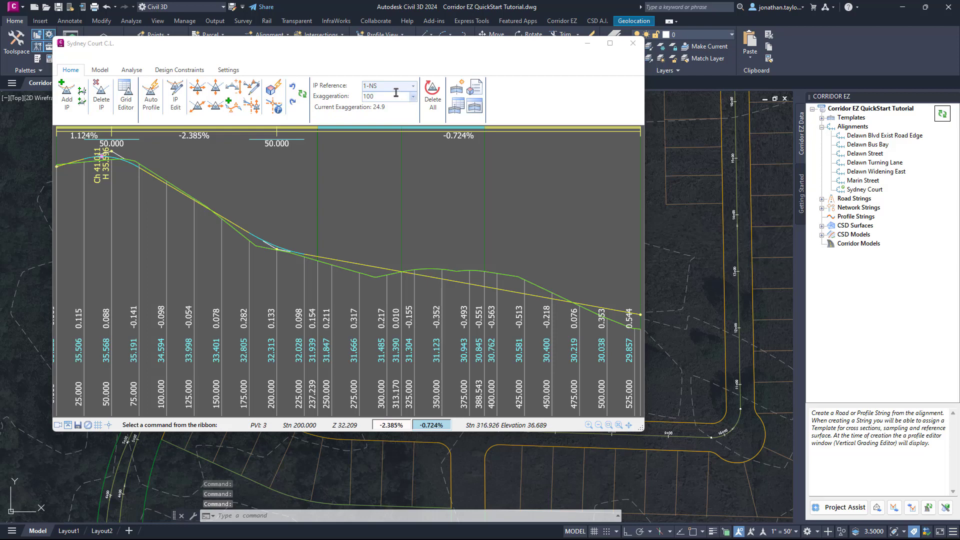
- Move the Sydney Court C.L. profile editor aside and close it
{"action": "left_click_drag", "start_coordinate": [391, 49], "coordinate": [489, 92]}
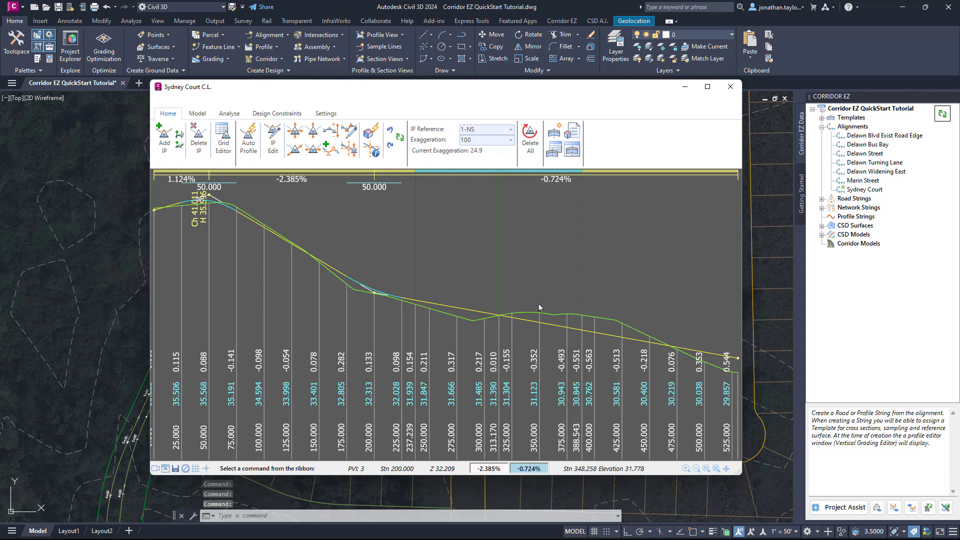
{"action": "left_click", "coordinate": [729, 88]}
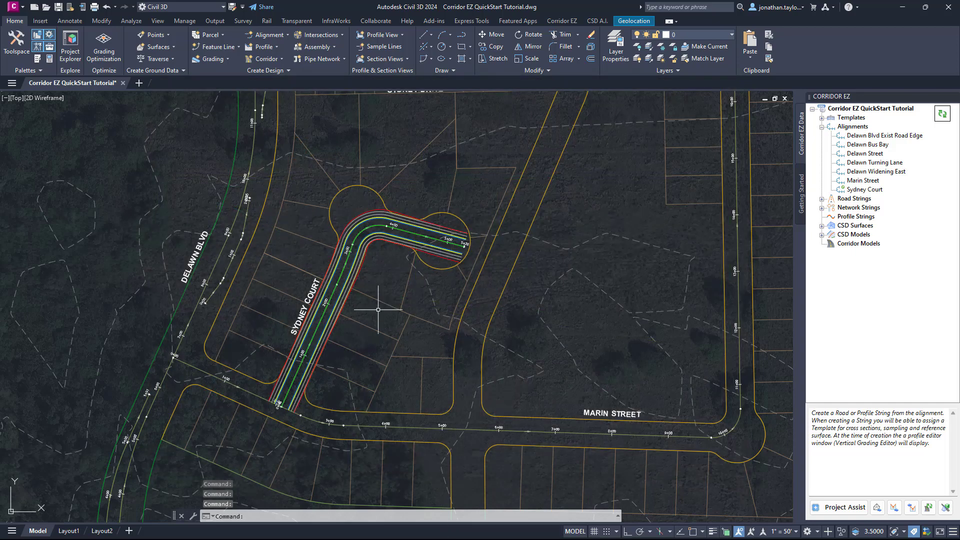
- Zoom in on Sydney Court and pan toward the corridor bend and cul-de-sac
{"action": "scroll", "coordinate": [359, 344], "scroll_direction": "up", "scroll_amount": 2}
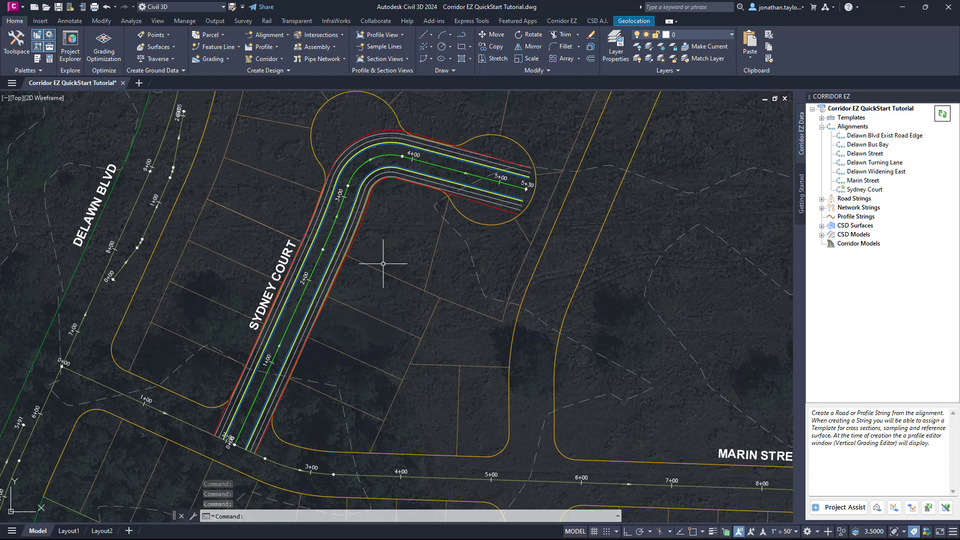
{"action": "scroll", "coordinate": [340, 283], "scroll_direction": "up", "scroll_amount": 2}
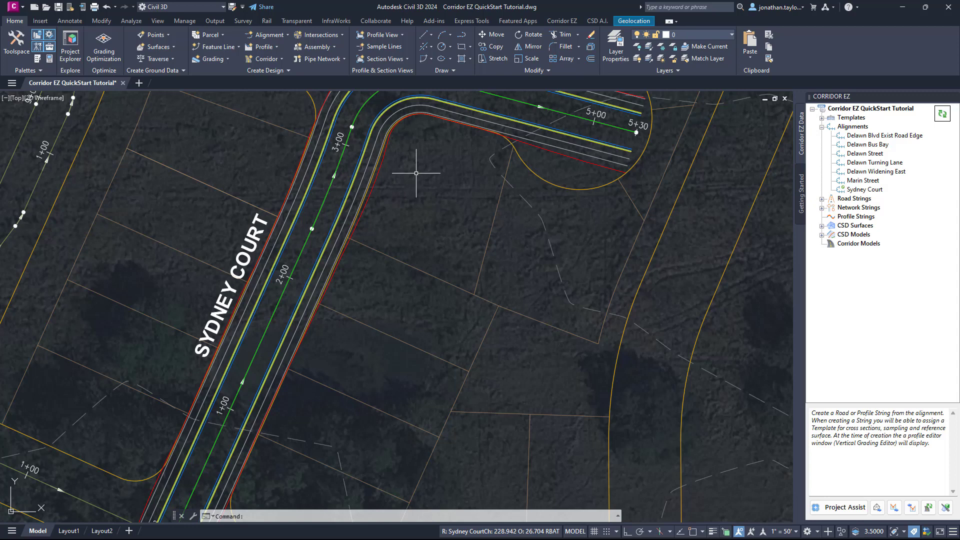
{"action": "middle_click_drag", "start_coordinate": [414, 174], "coordinate": [406, 227]}
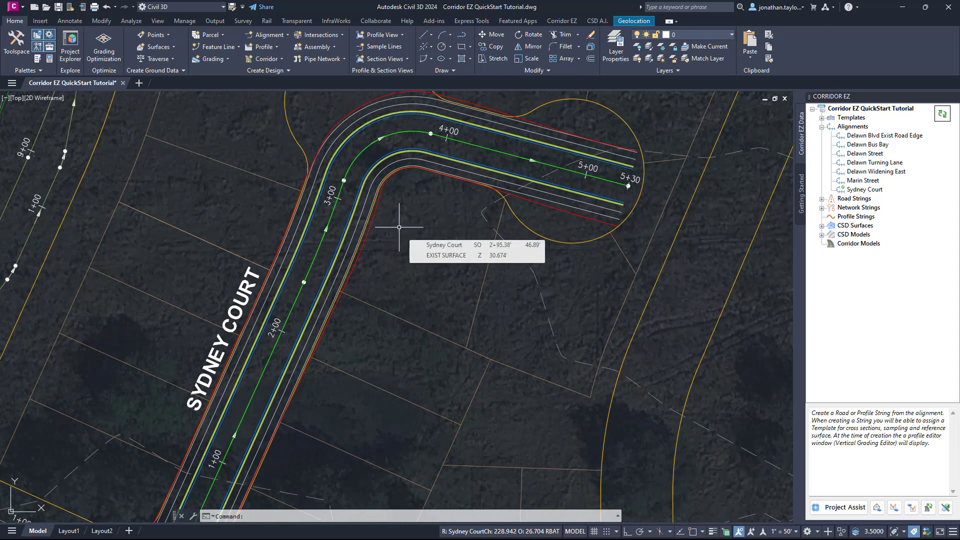
{"action": "left_click", "coordinate": [378, 174]}
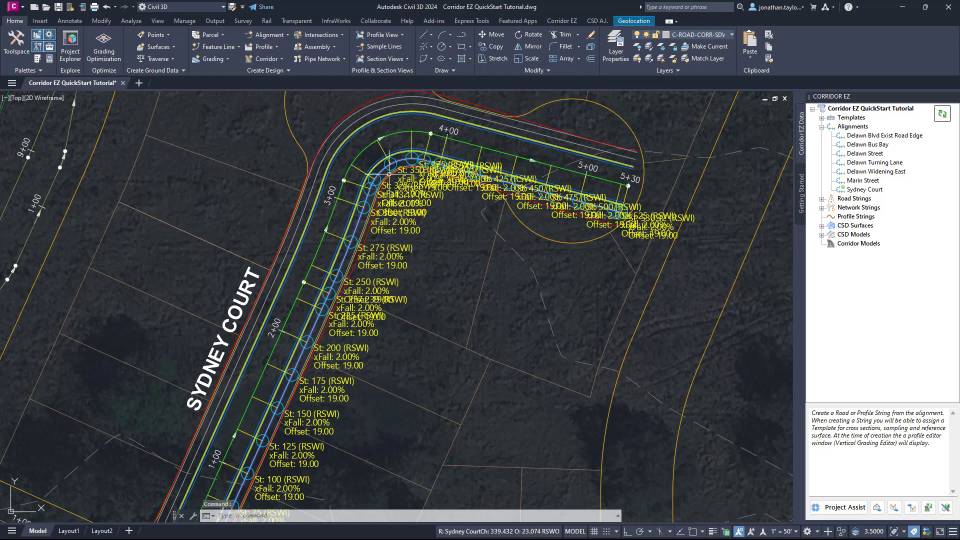
{"action": "scroll", "coordinate": [374, 163], "scroll_direction": "up", "scroll_amount": 4}
{"action": "mouse_move", "coordinate": [372, 158]}
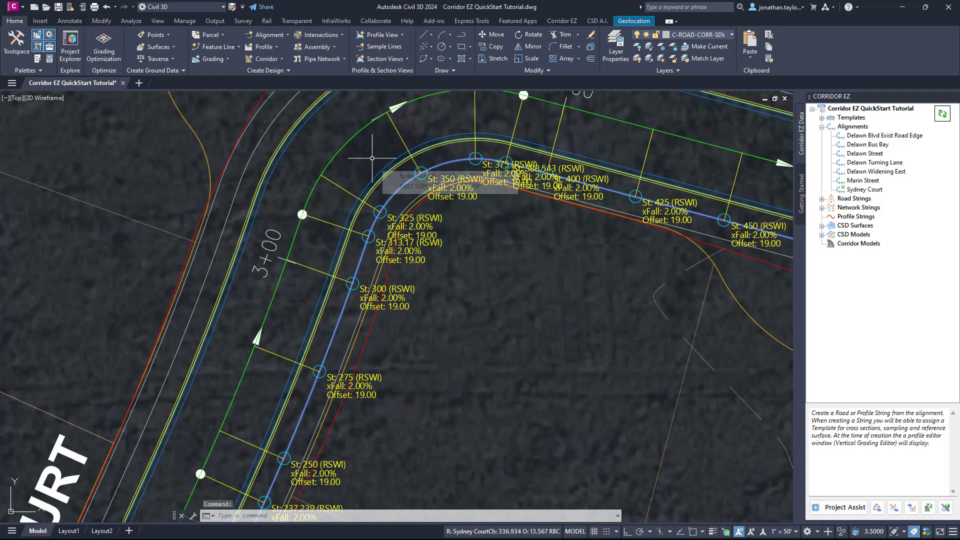
{"action": "right_click", "coordinate": [395, 196]}
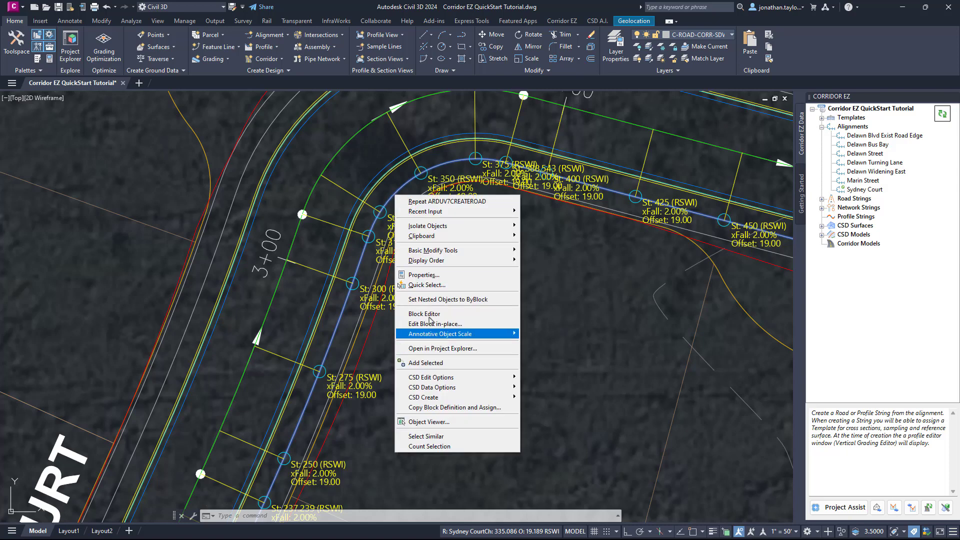
{"action": "left_click", "coordinate": [425, 275]}
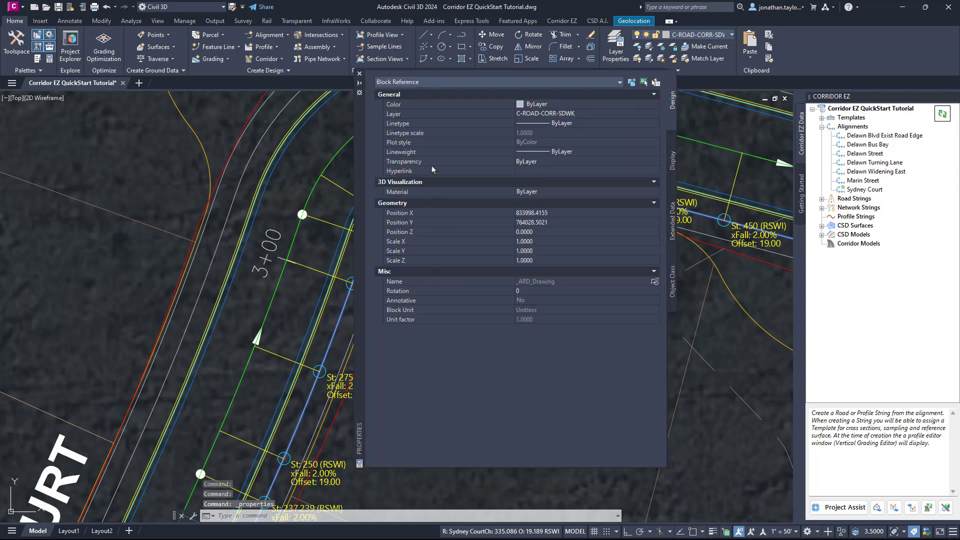
{"action": "mouse_move", "coordinate": [364, 134]}
{"action": "left_mouse_down"}
{"action": "mouse_move", "coordinate": [445, 158]}
{"action": "mouse_move", "coordinate": [513, 158]}
{"action": "left_mouse_up"}
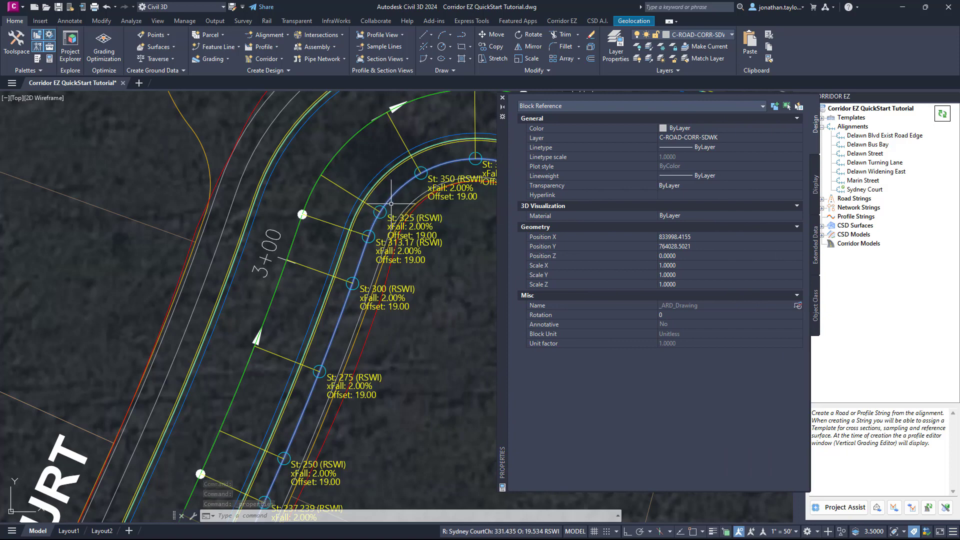
{"action": "left_click", "coordinate": [502, 97]}
{"action": "key", "text": "Escape"}
{"action": "key", "text": "Escape"}
{"action": "key", "text": "Escape"}
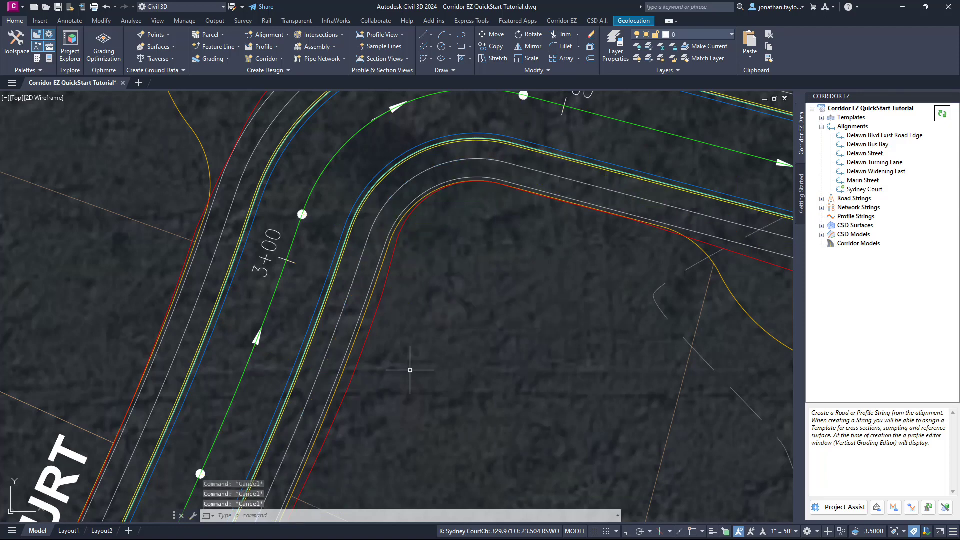
- Zoom out and pan to centre the entire Sydney Court cul-de-sac
{"action": "scroll", "coordinate": [412, 307], "scroll_direction": "down", "scroll_amount": 5}
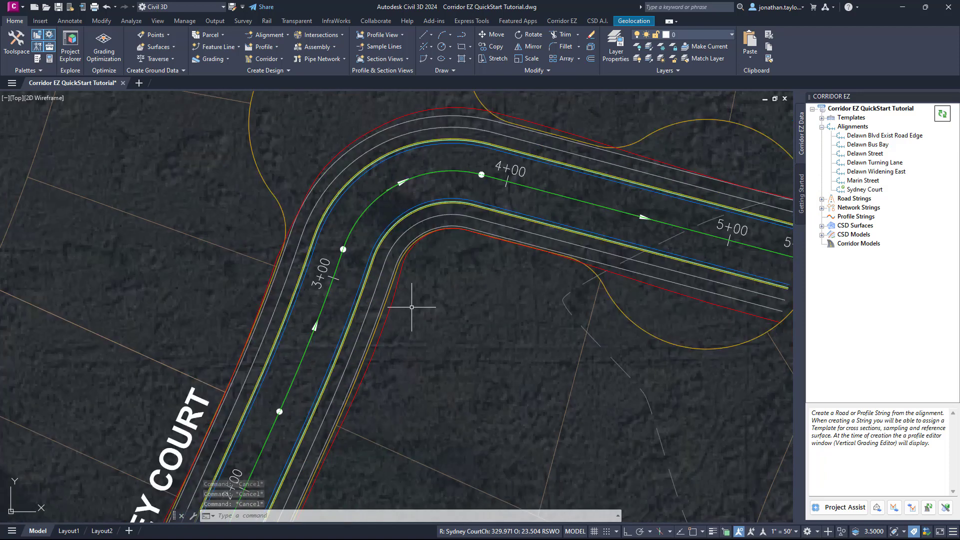
{"action": "middle_click_drag", "start_coordinate": [463, 409], "coordinate": [450, 360]}
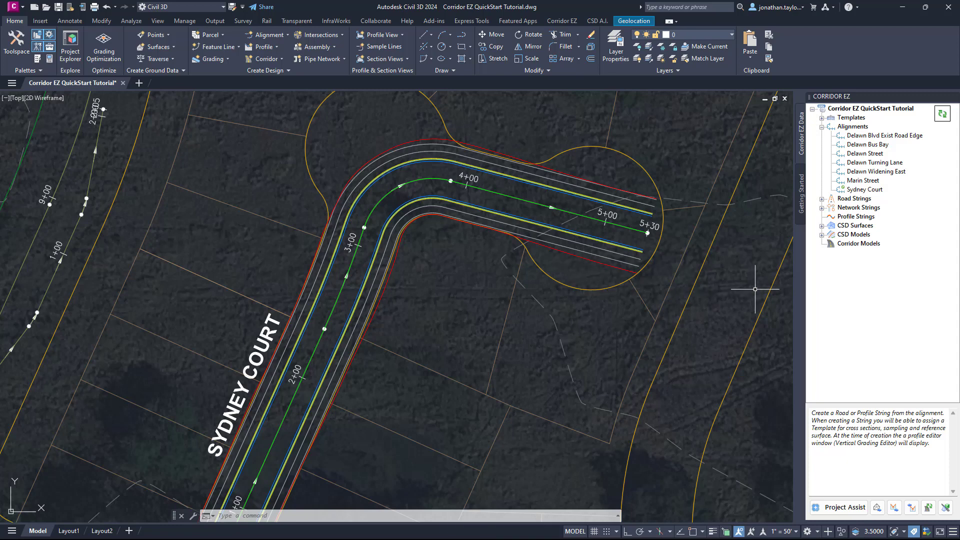
- Uncheck Fast Draw for TotalModel in the CSD Surfaces Models & Linework display settings
{"action": "mouse_move", "coordinate": [860, 229]}
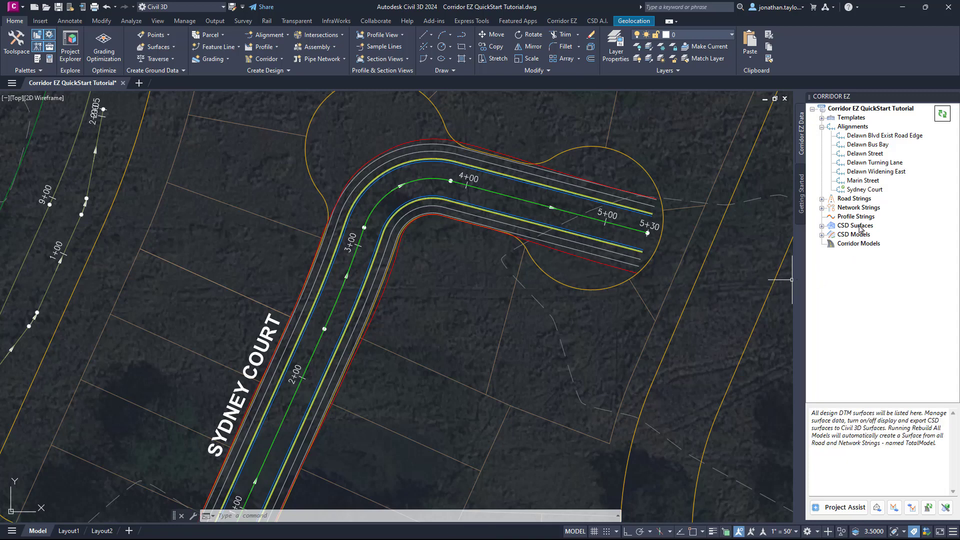
{"action": "left_click", "coordinate": [822, 226]}
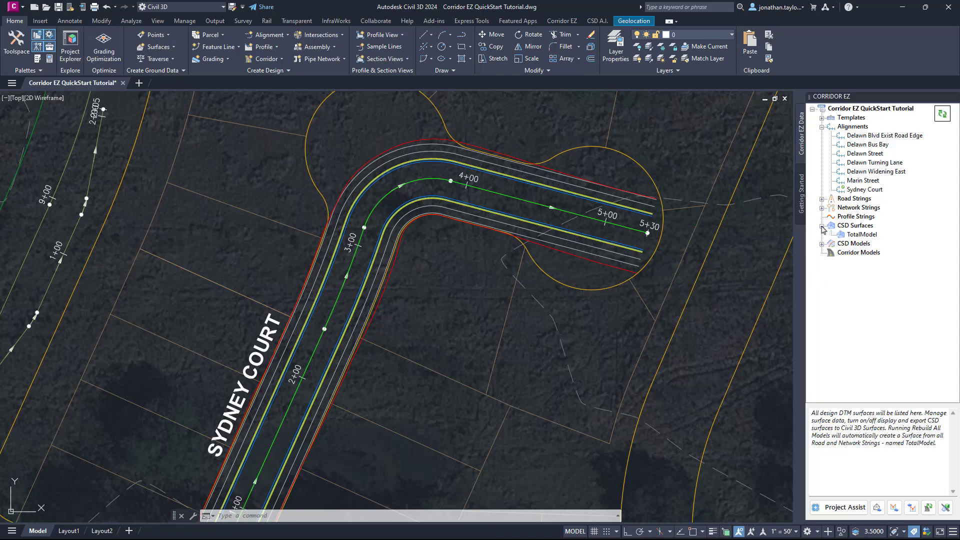
{"action": "right_click", "coordinate": [855, 227]}
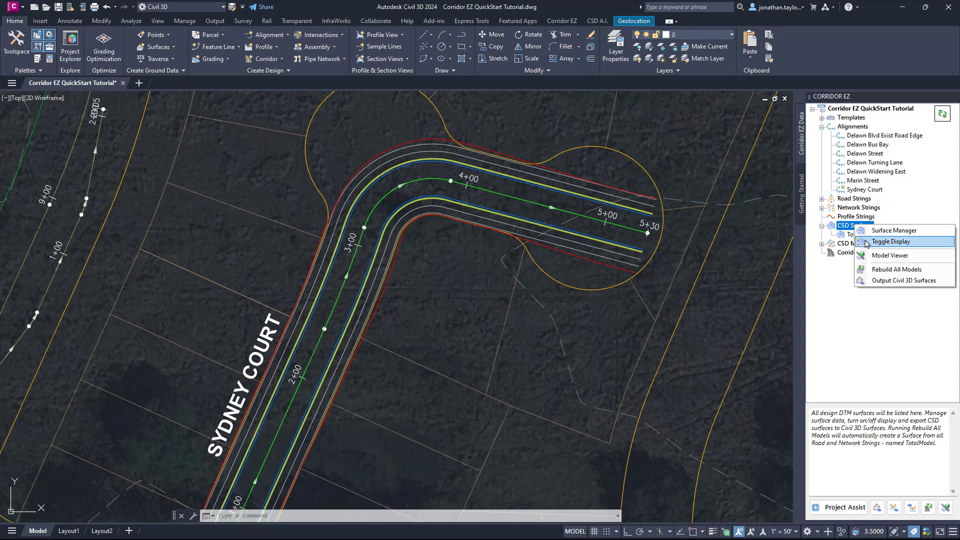
{"action": "left_click", "coordinate": [866, 242]}
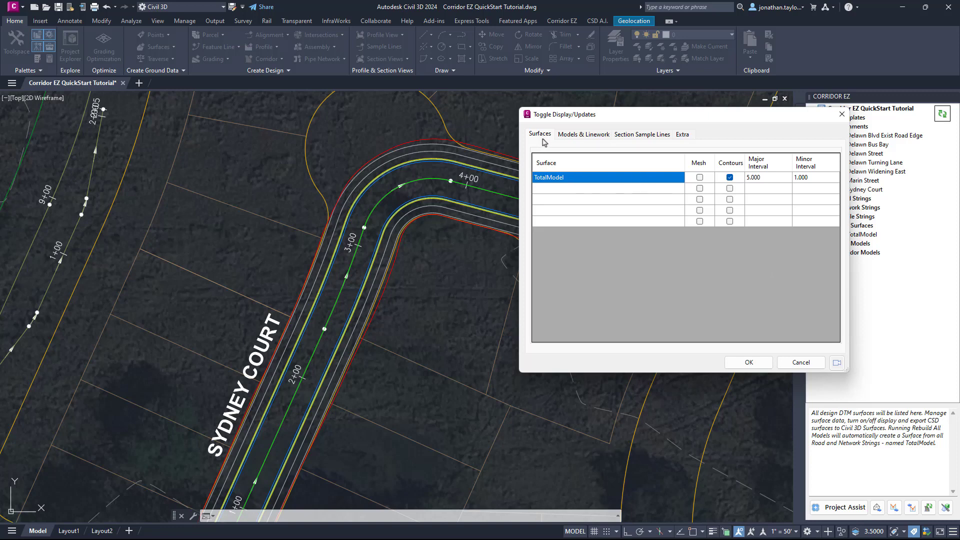
{"action": "left_click", "coordinate": [577, 139]}
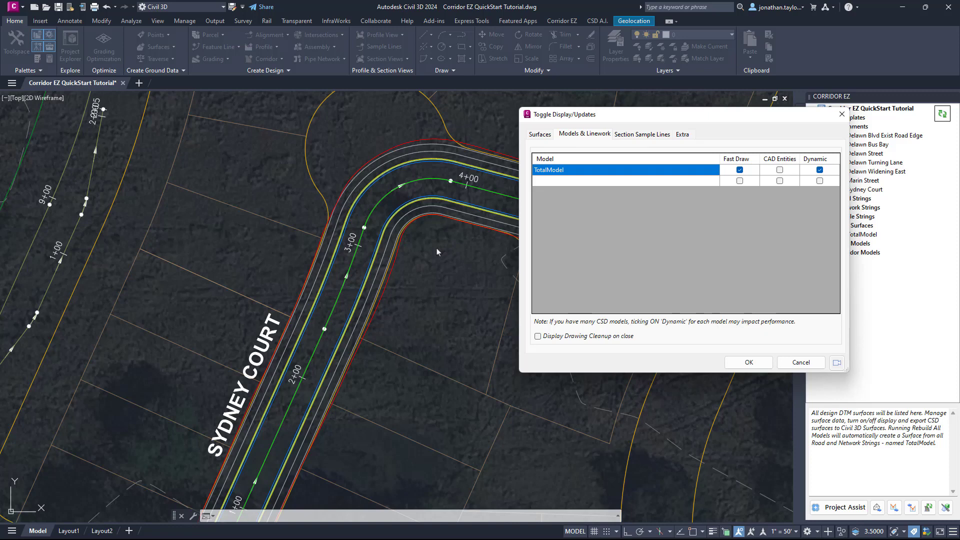
{"action": "left_click", "coordinate": [740, 170]}
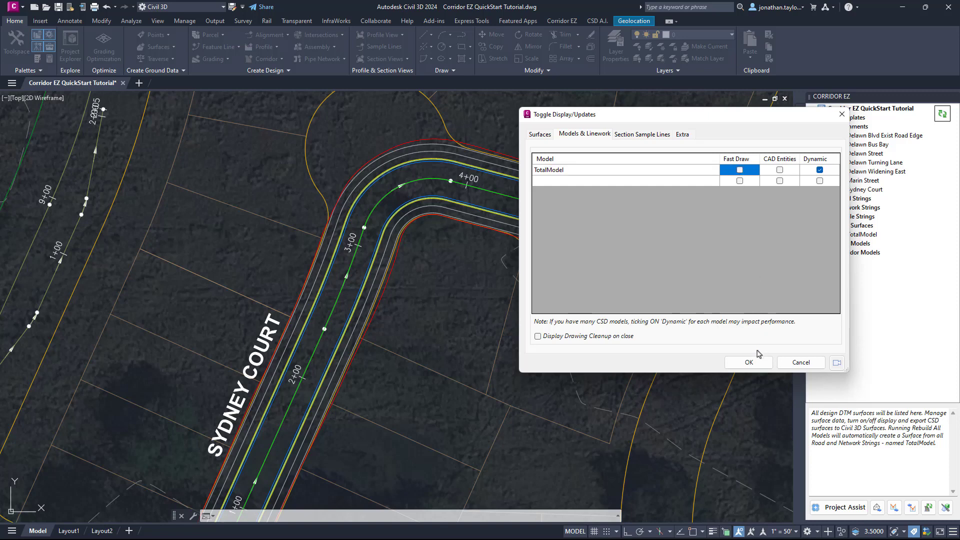
{"action": "left_click", "coordinate": [749, 363]}
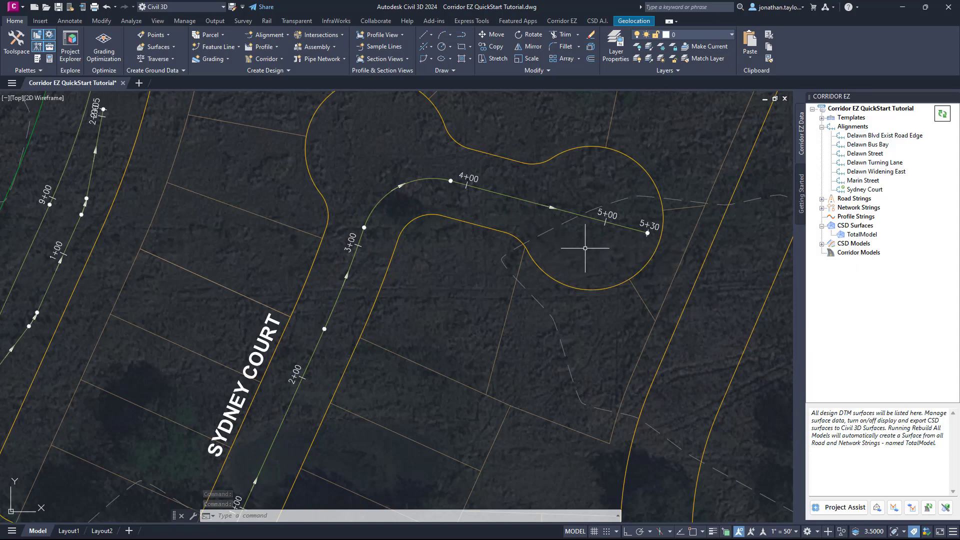
- Re-tick Fast Draw for TotalModel so the corridor lane and edge lines redraw
{"action": "right_click", "coordinate": [847, 229]}
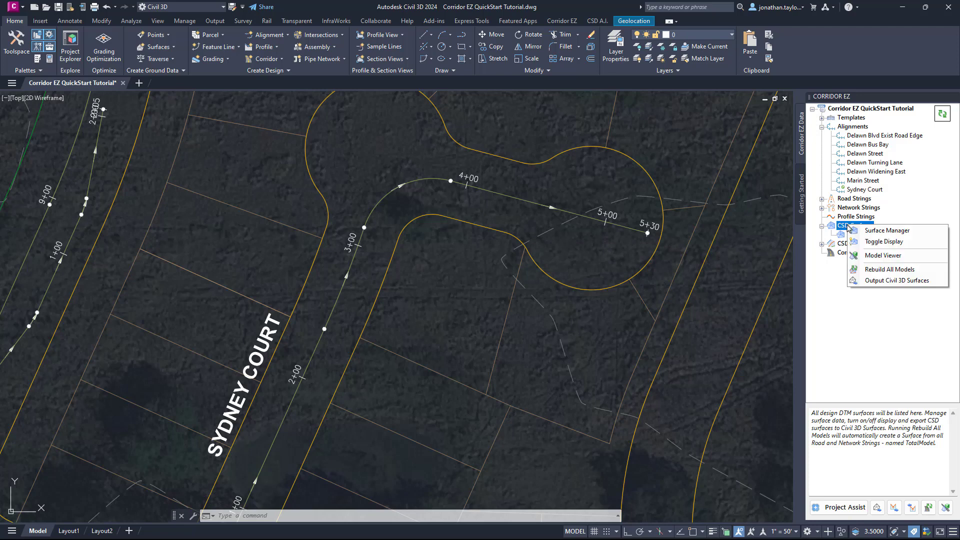
{"action": "left_click", "coordinate": [858, 242]}
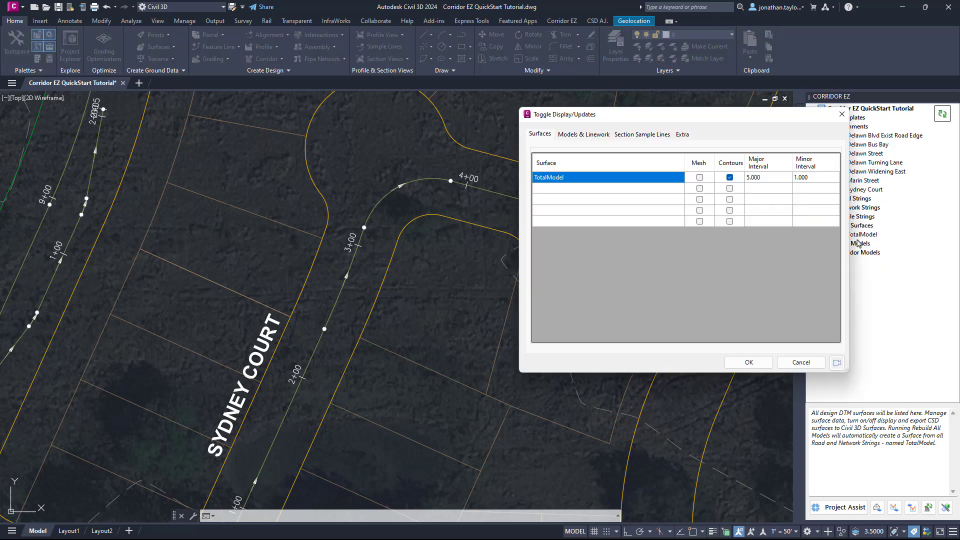
{"action": "left_click", "coordinate": [584, 134]}
{"action": "left_click", "coordinate": [740, 170]}
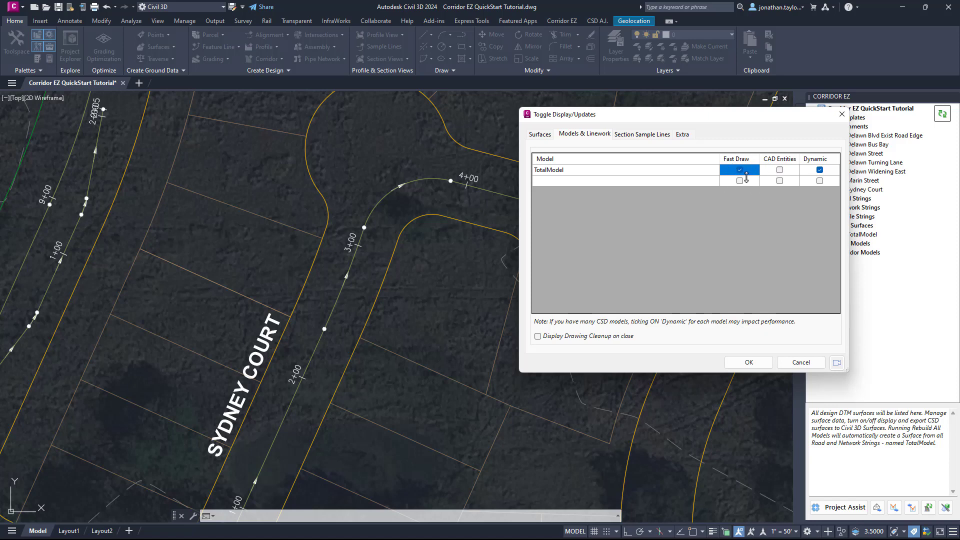
{"action": "left_click", "coordinate": [747, 362]}
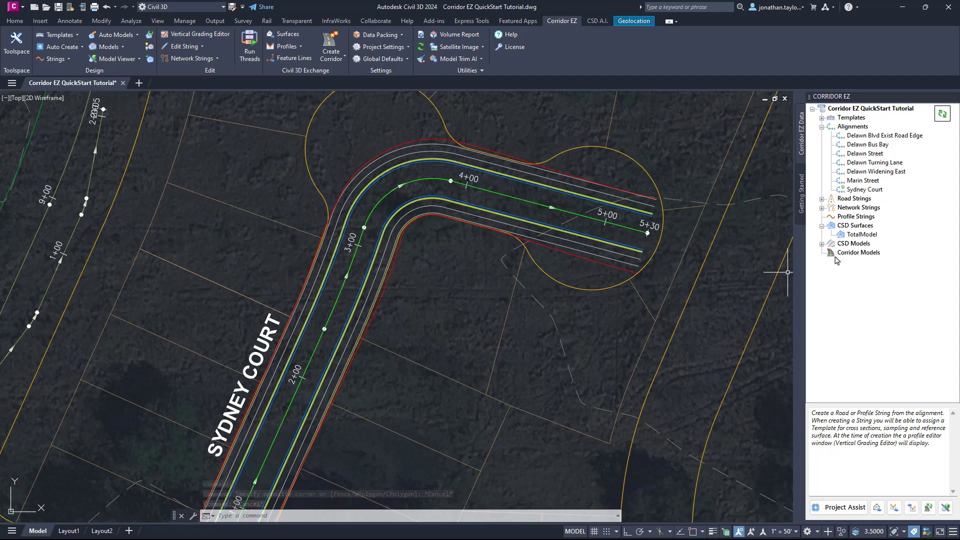
- Toggle on contours and the triangle mesh for the TotalModel surface
{"action": "right_click", "coordinate": [861, 237]}
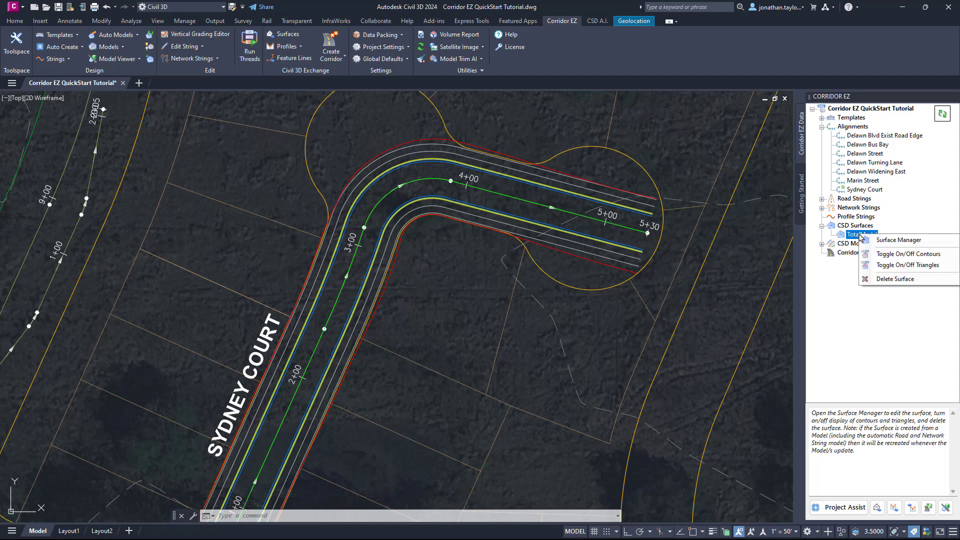
{"action": "left_click", "coordinate": [883, 255]}
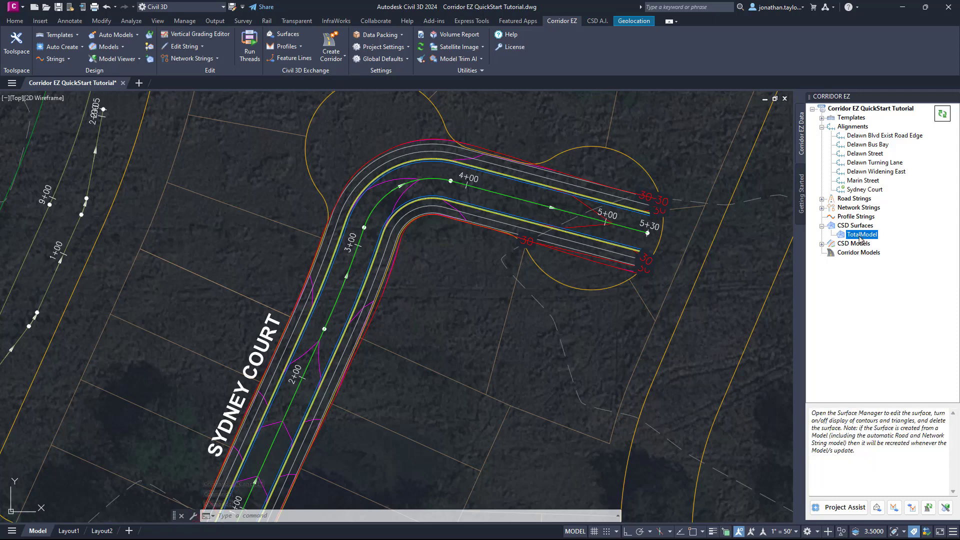
{"action": "right_click", "coordinate": [861, 237]}
{"action": "left_click", "coordinate": [881, 266]}
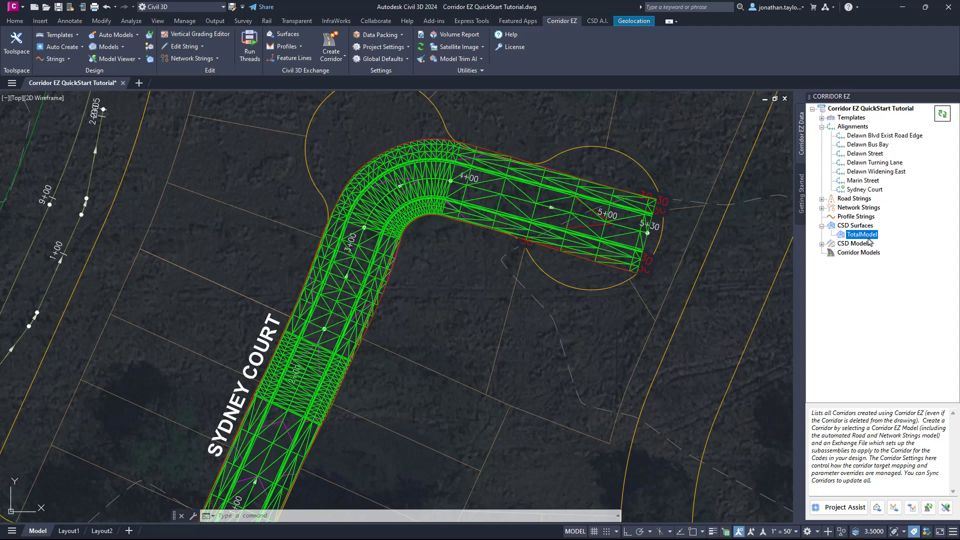
{"action": "right_click", "coordinate": [857, 228]}
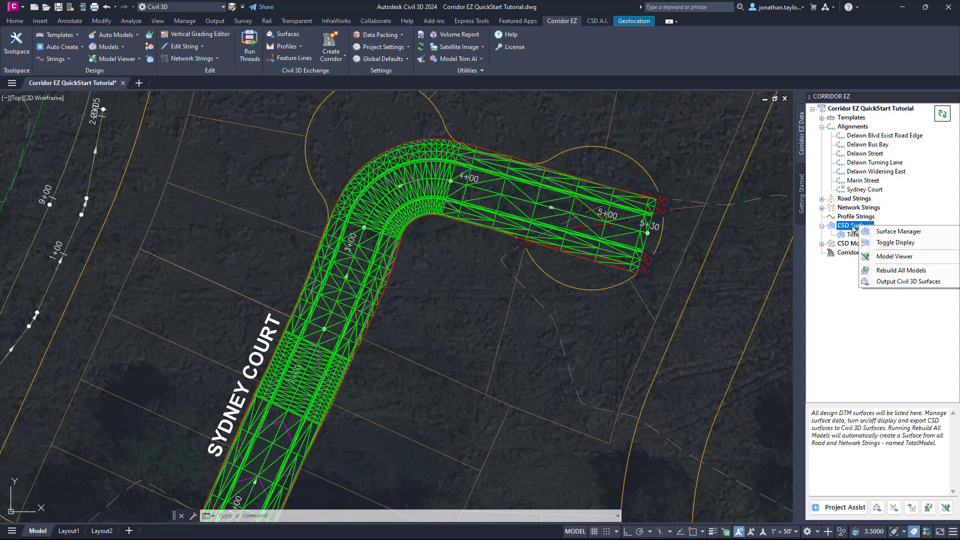
{"action": "left_click", "coordinate": [885, 244]}
{"action": "left_click_drag", "start_coordinate": [664, 116], "coordinate": [449, 145]}
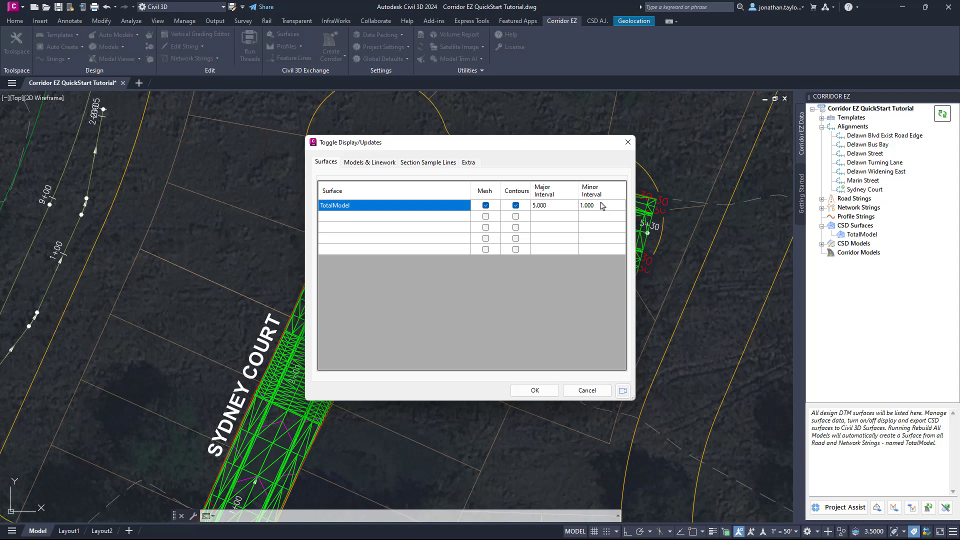
{"action": "left_click", "coordinate": [523, 395]}
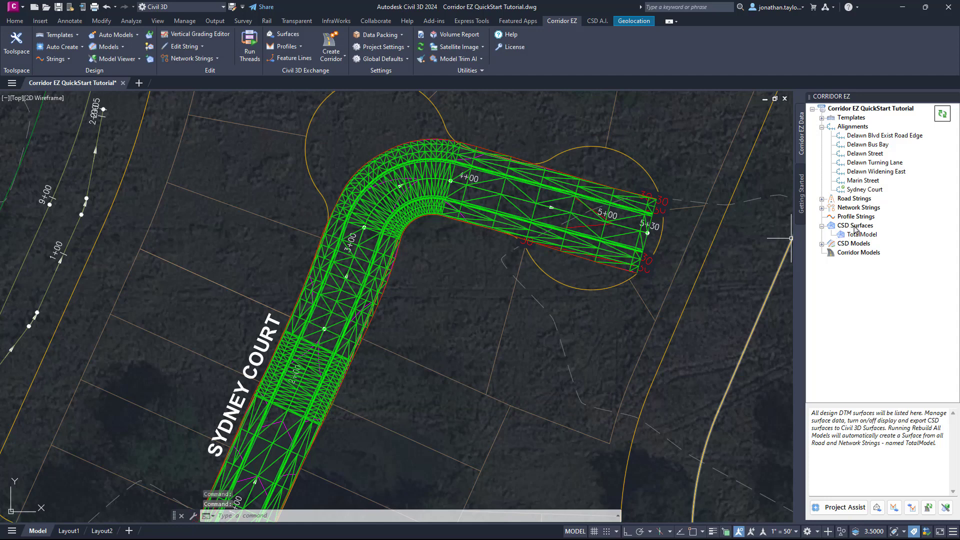
{"action": "right_click", "coordinate": [855, 229]}
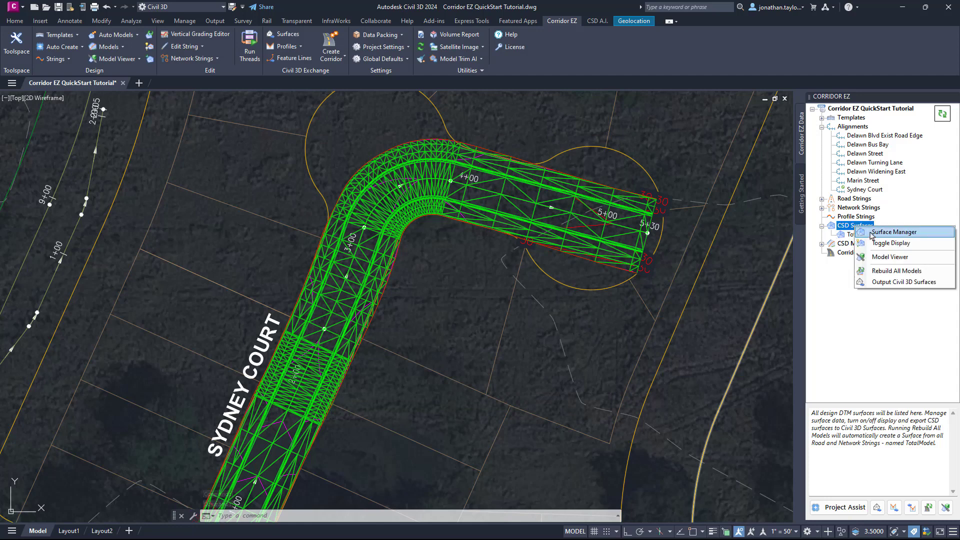
- Open the TotalModel Surface Manager, review its Points, Breaklines, Point Files and 3D Faces inputs, then show Outputs
{"action": "left_click", "coordinate": [871, 232]}
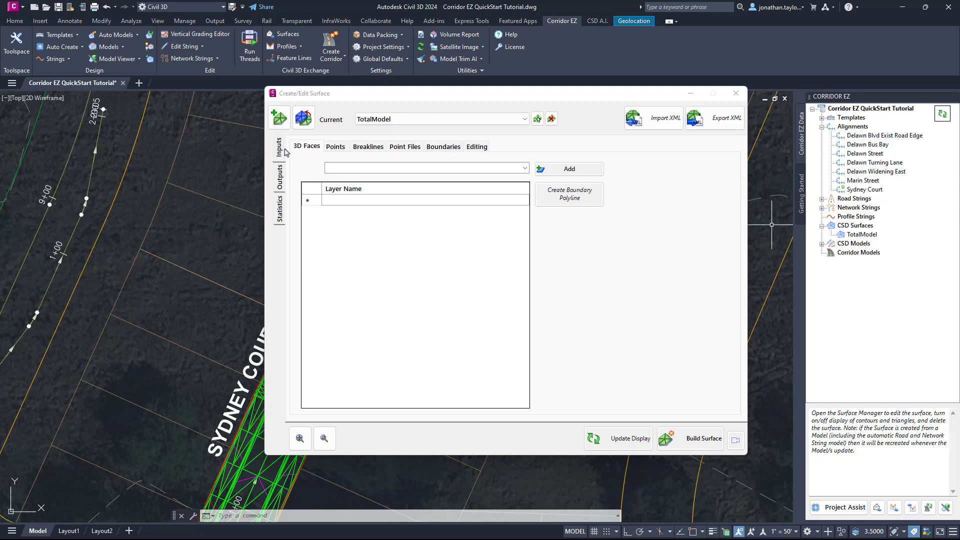
{"action": "left_click", "coordinate": [333, 150]}
{"action": "left_click", "coordinate": [369, 151]}
{"action": "left_click", "coordinate": [409, 148]}
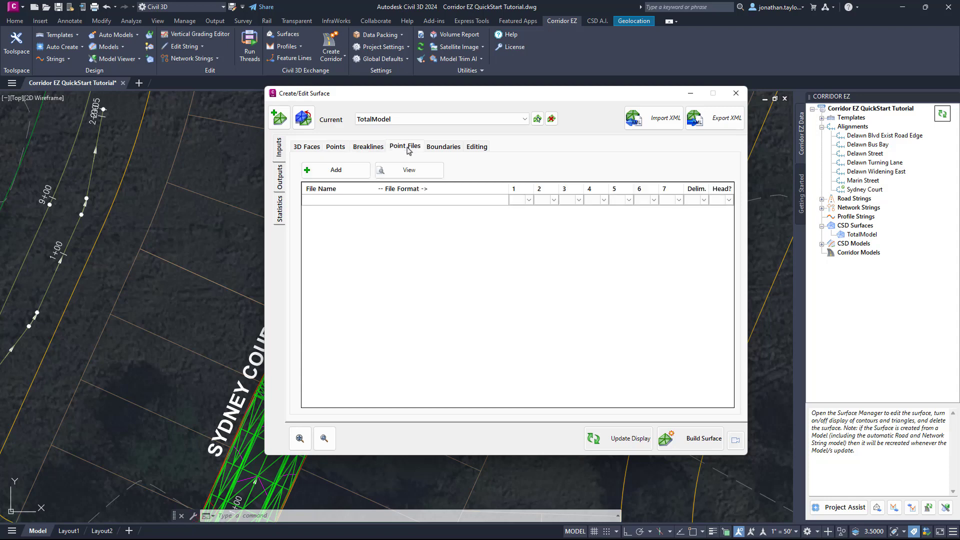
{"action": "left_click", "coordinate": [309, 153]}
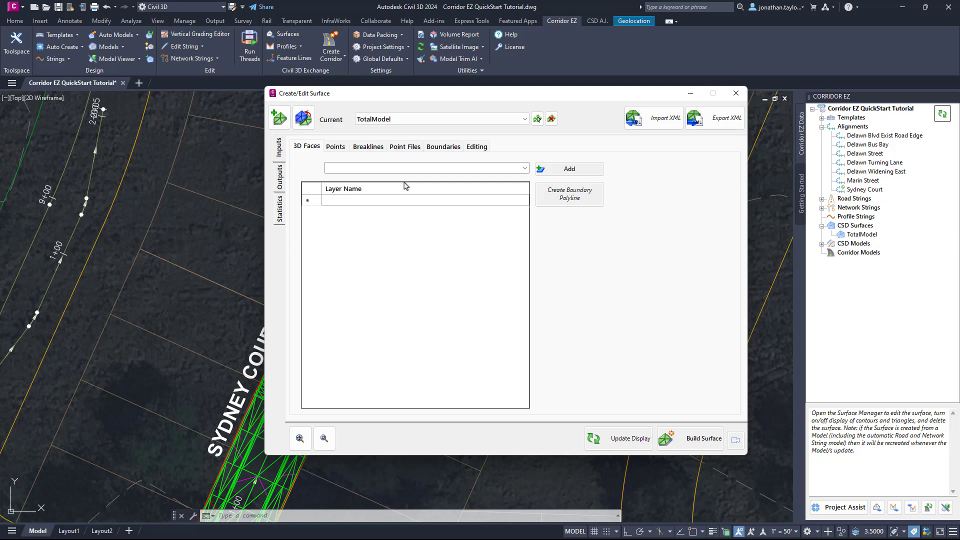
{"action": "left_click", "coordinate": [281, 181]}
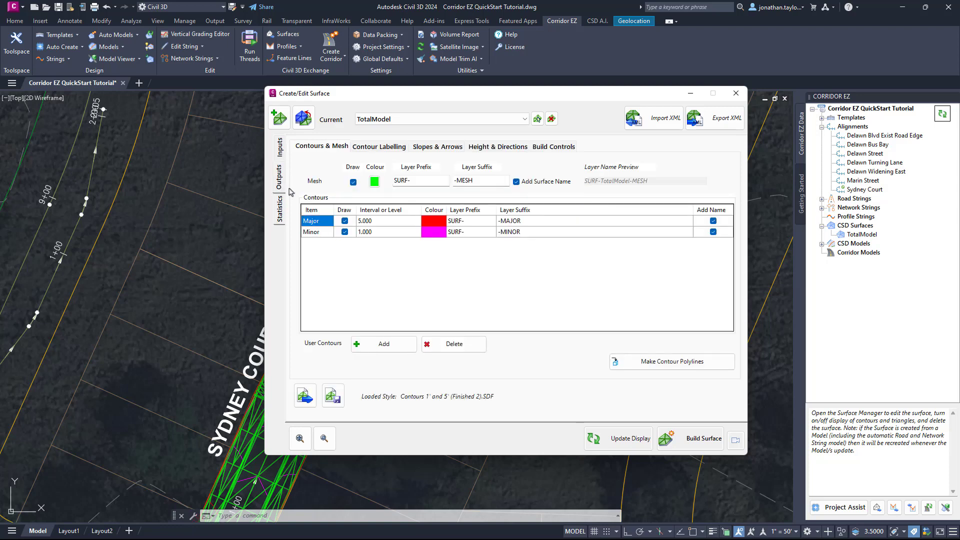
- Turn off the TotalModel mesh, keeping major and minor contours drawn
{"action": "left_click", "coordinate": [353, 182]}
{"action": "left_click_drag", "start_coordinate": [393, 98], "coordinate": [506, 90]}
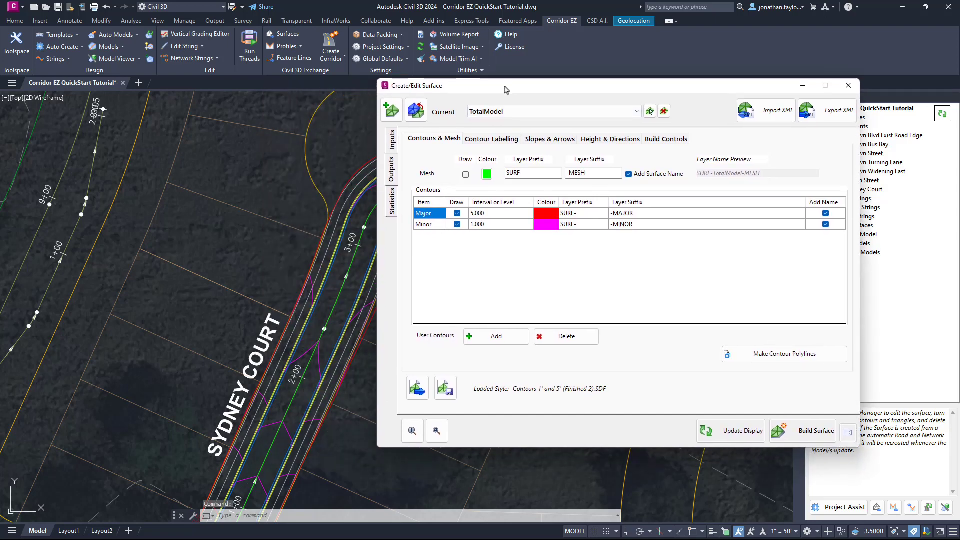
{"action": "left_click", "coordinate": [457, 214]}
{"action": "left_click", "coordinate": [457, 225]}
{"action": "left_click", "coordinate": [457, 213]}
{"action": "left_click", "coordinate": [458, 224]}
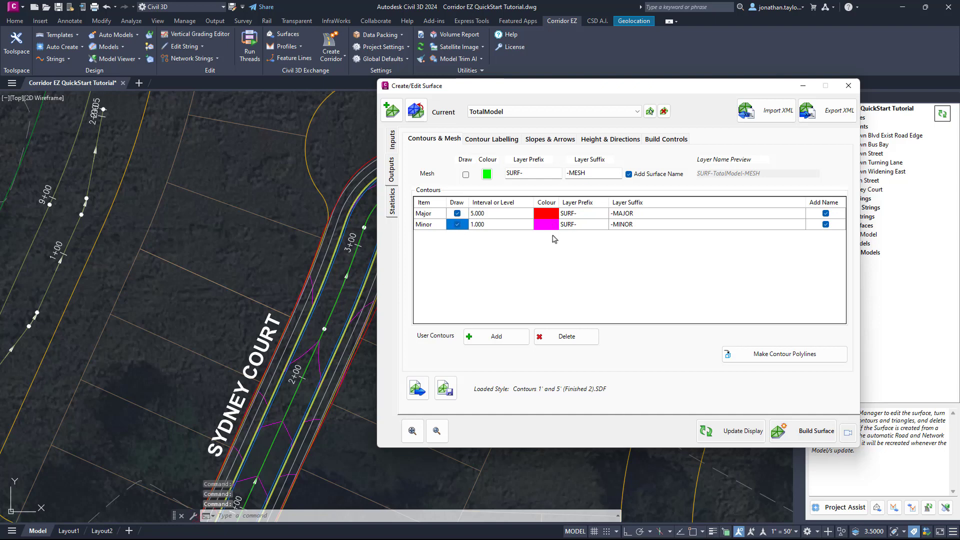
- Browse the contour labelling, slope shading and height shading output tabs
{"action": "left_click", "coordinate": [502, 140]}
{"action": "left_click", "coordinate": [552, 141]}
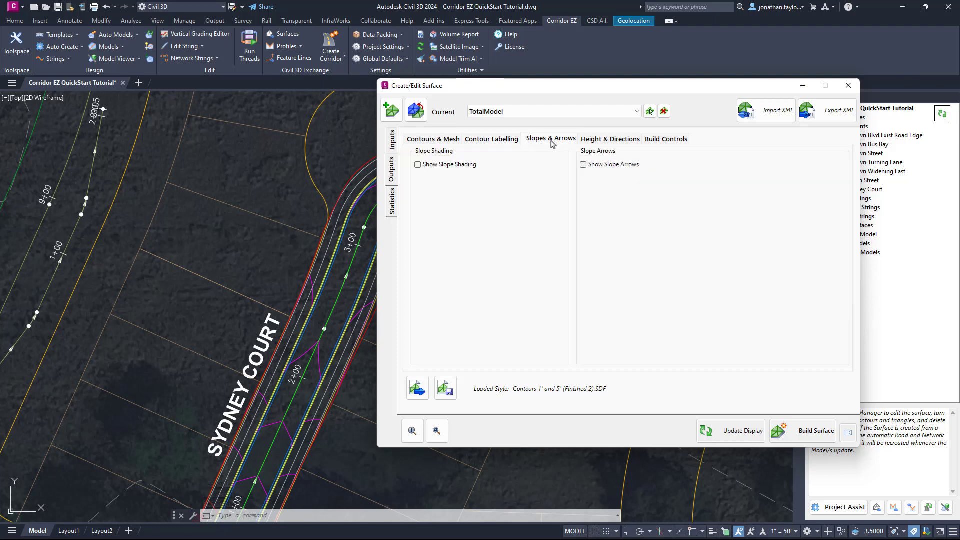
{"action": "left_click", "coordinate": [601, 139]}
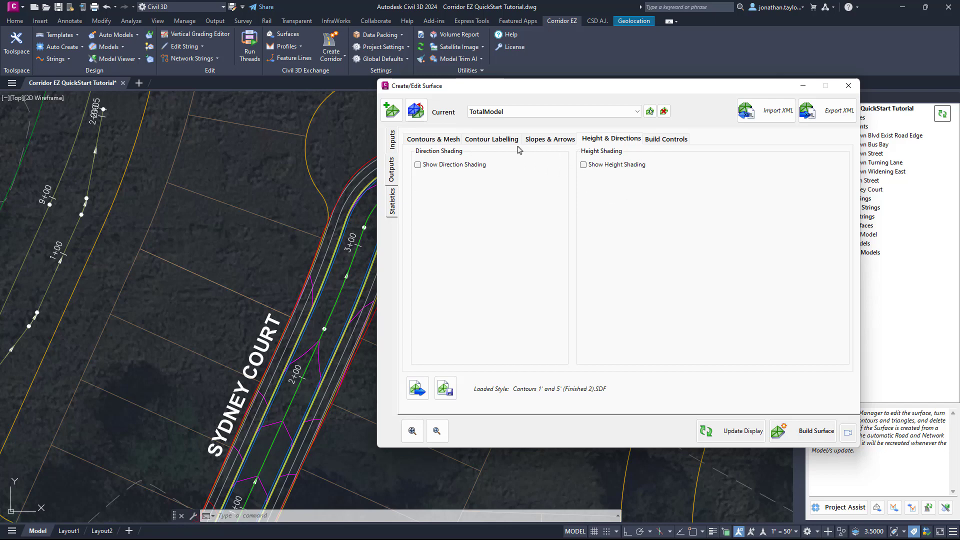
{"action": "left_click", "coordinate": [427, 140]}
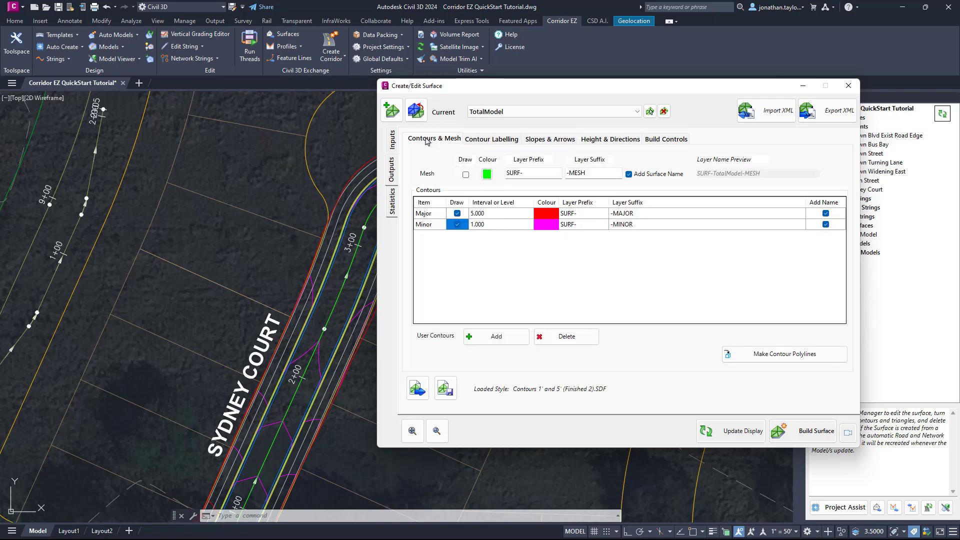
- Close the surface manager and frame the whole Sydney Court corridor
{"action": "left_click", "coordinate": [849, 85]}
{"action": "scroll", "coordinate": [439, 161], "scroll_direction": "down", "scroll_amount": 3}
{"action": "middle_click_drag", "start_coordinate": [467, 273], "coordinate": [383, 248]}
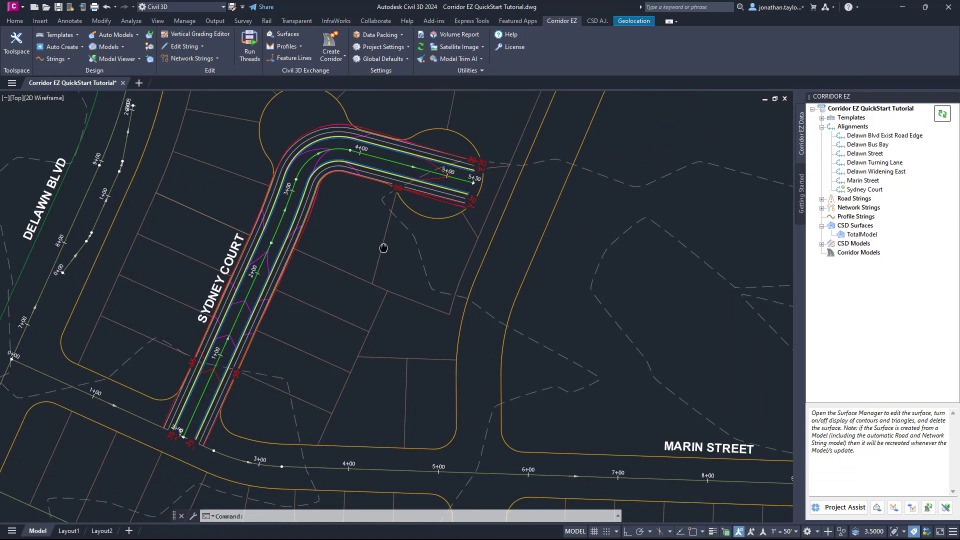